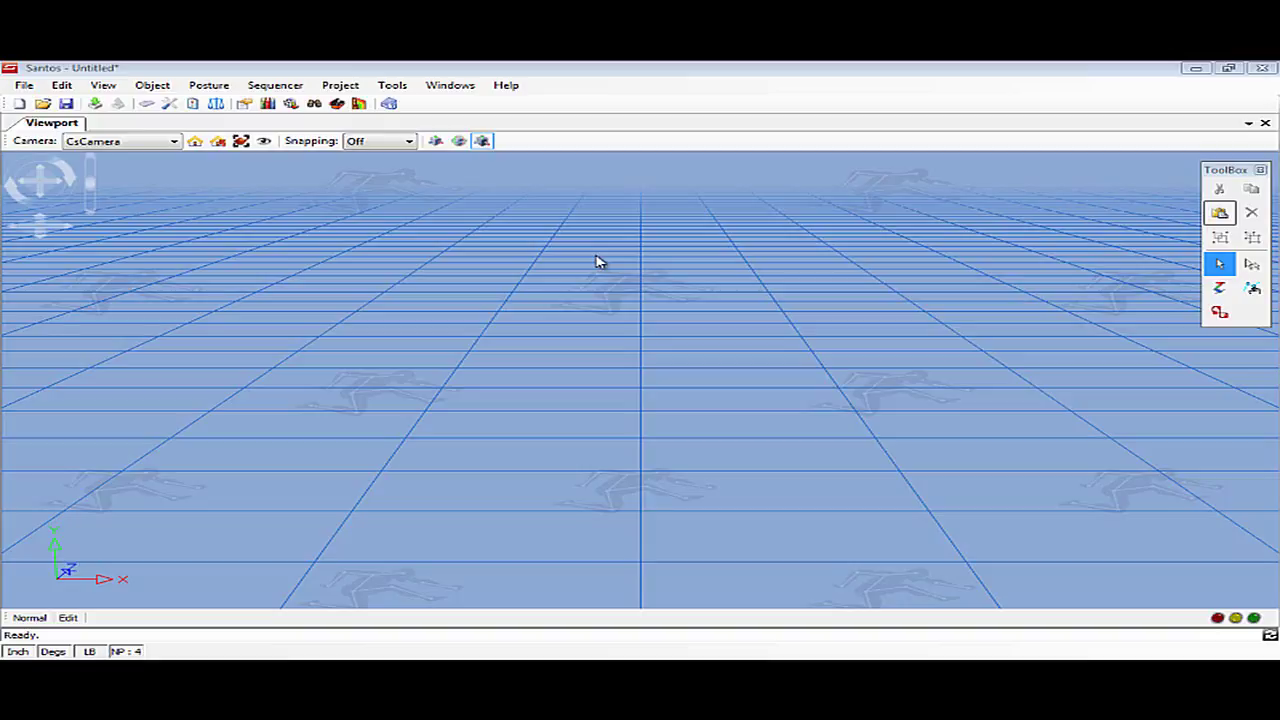
Show the Library panel below the viewport and browse its Default, Grasps and Avatars collections
click(443, 88)
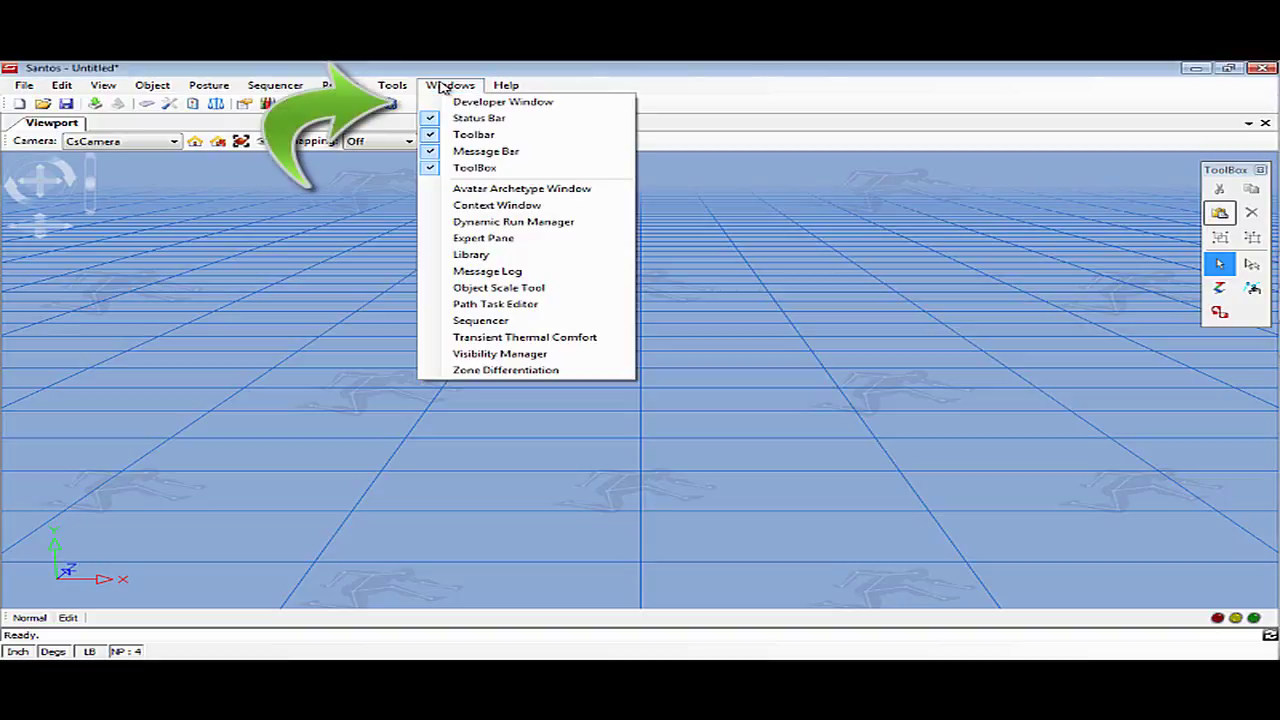
click(477, 255)
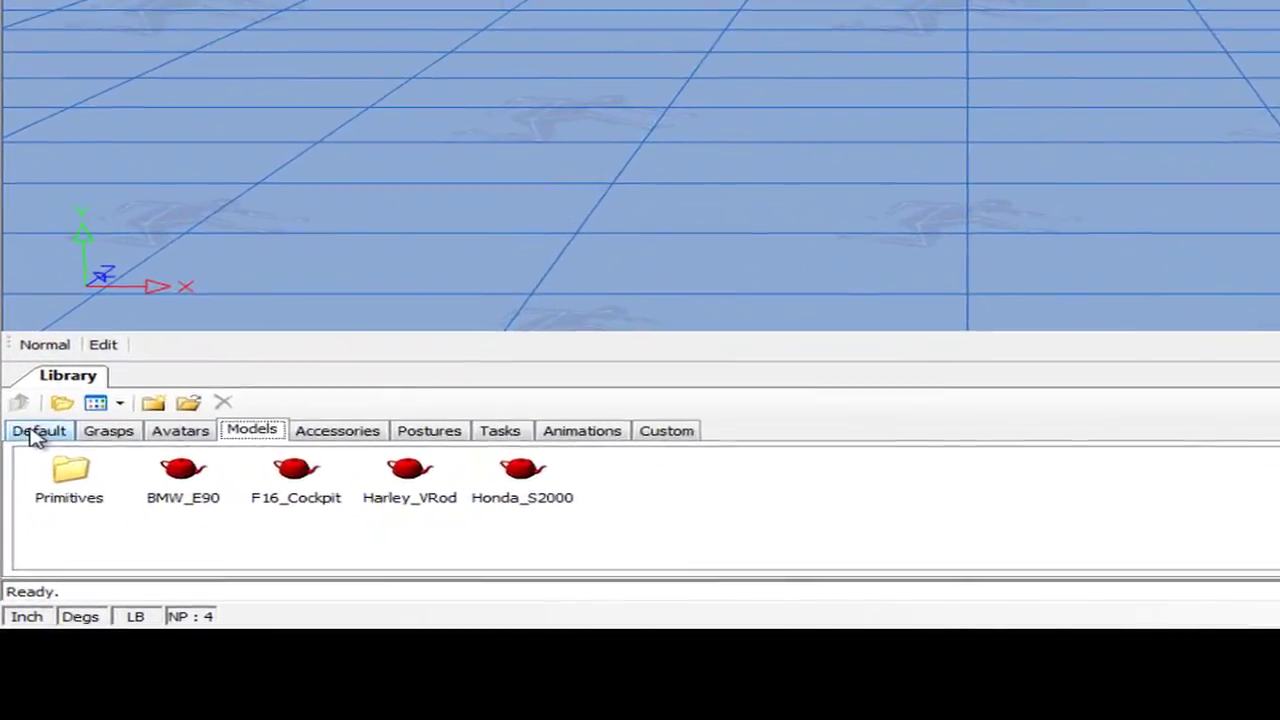
click(44, 388)
click(124, 388)
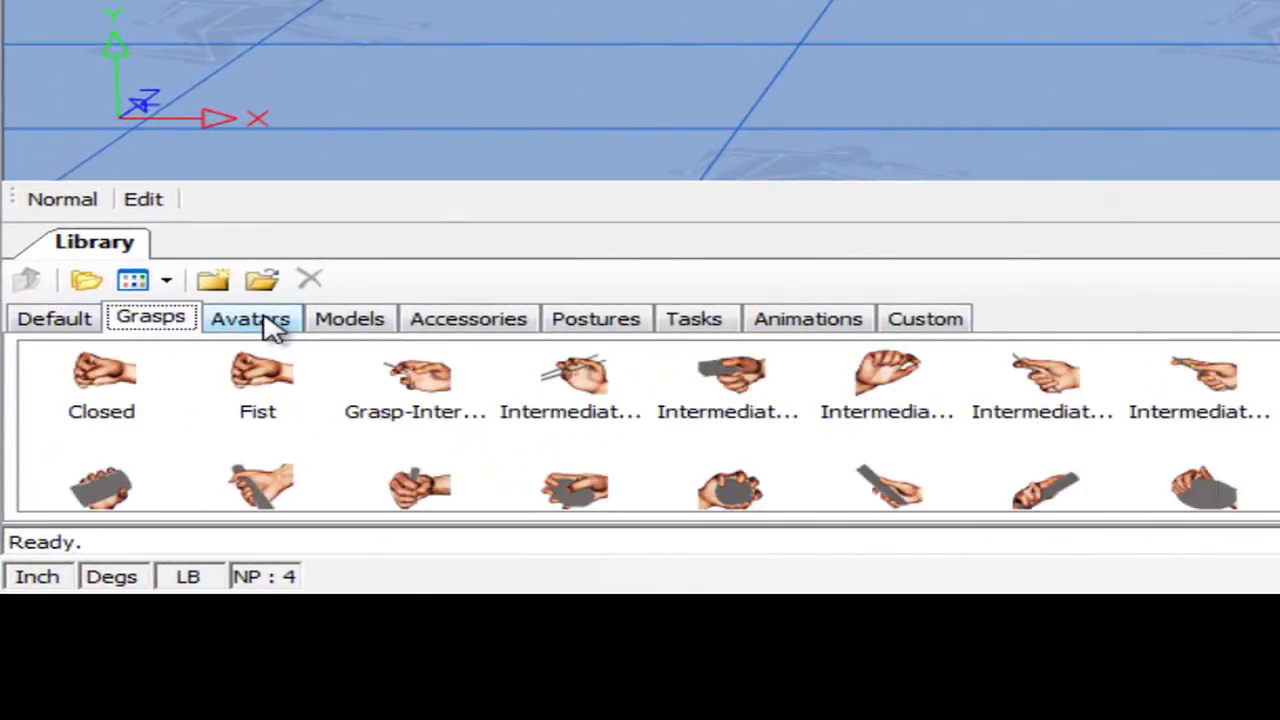
click(207, 388)
Browse the Models through Custom library collections, finishing back on Models
click(360, 322)
click(460, 328)
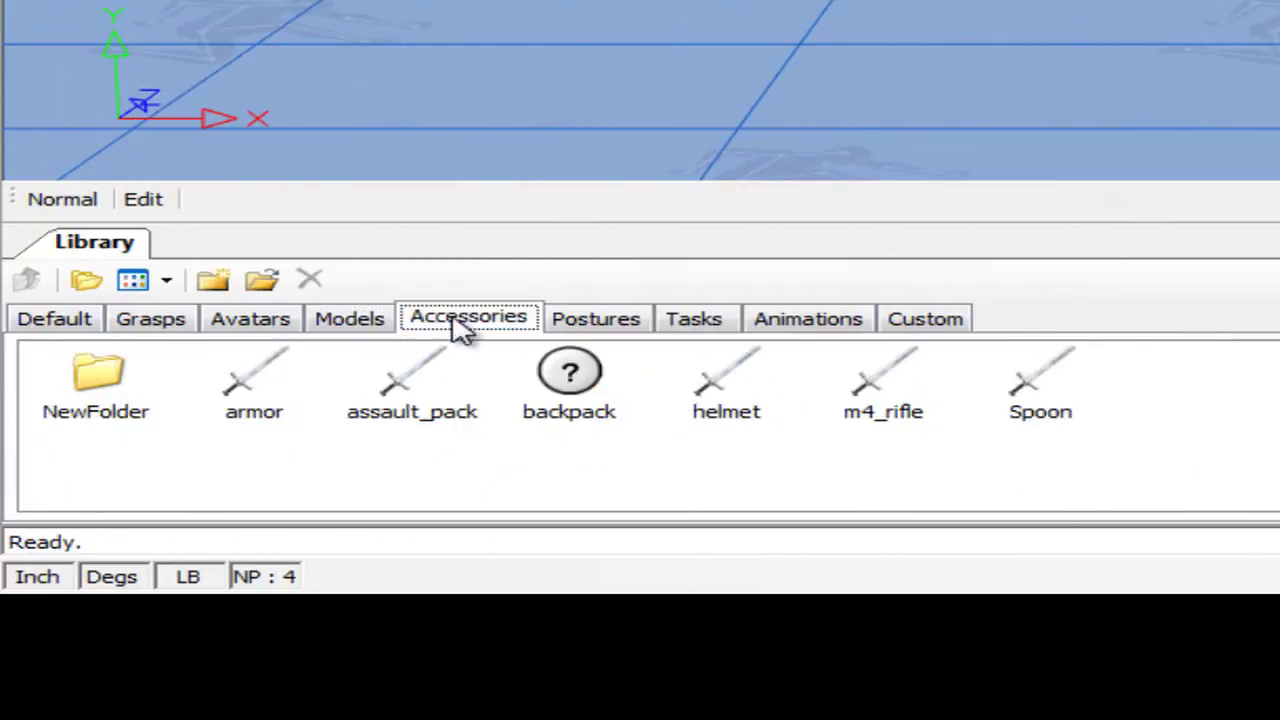
click(600, 325)
click(684, 324)
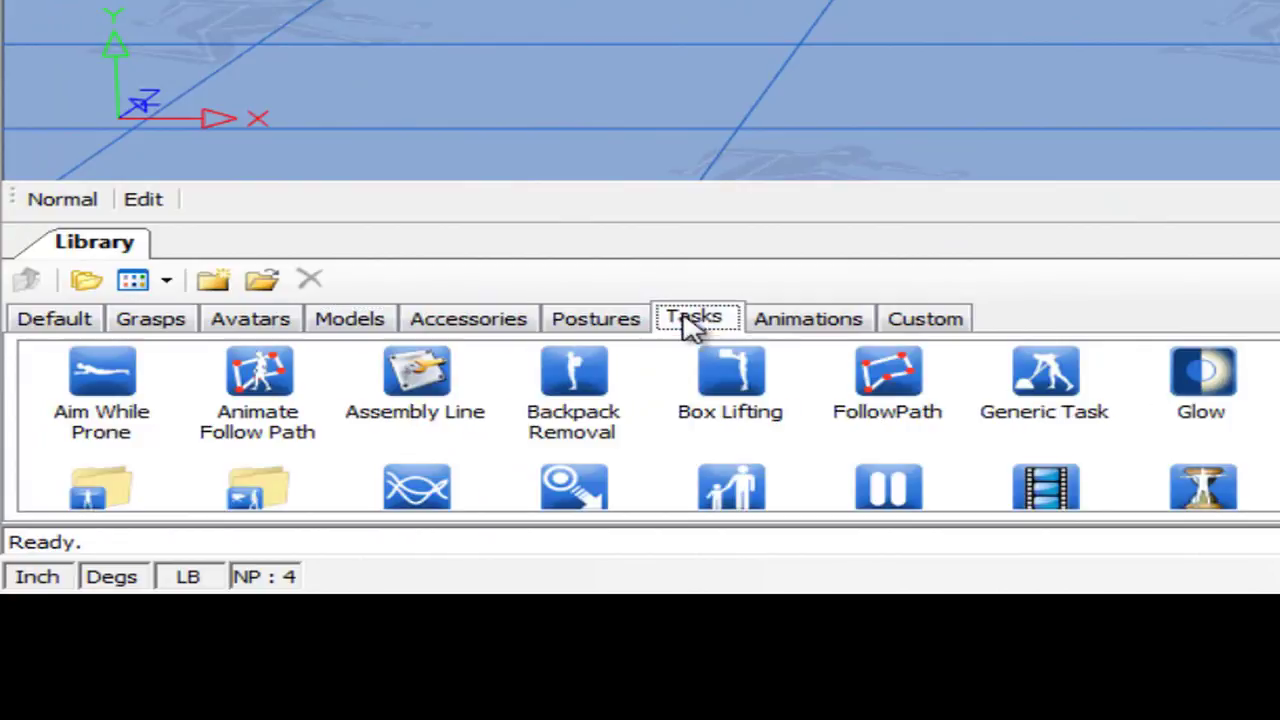
click(830, 325)
click(922, 327)
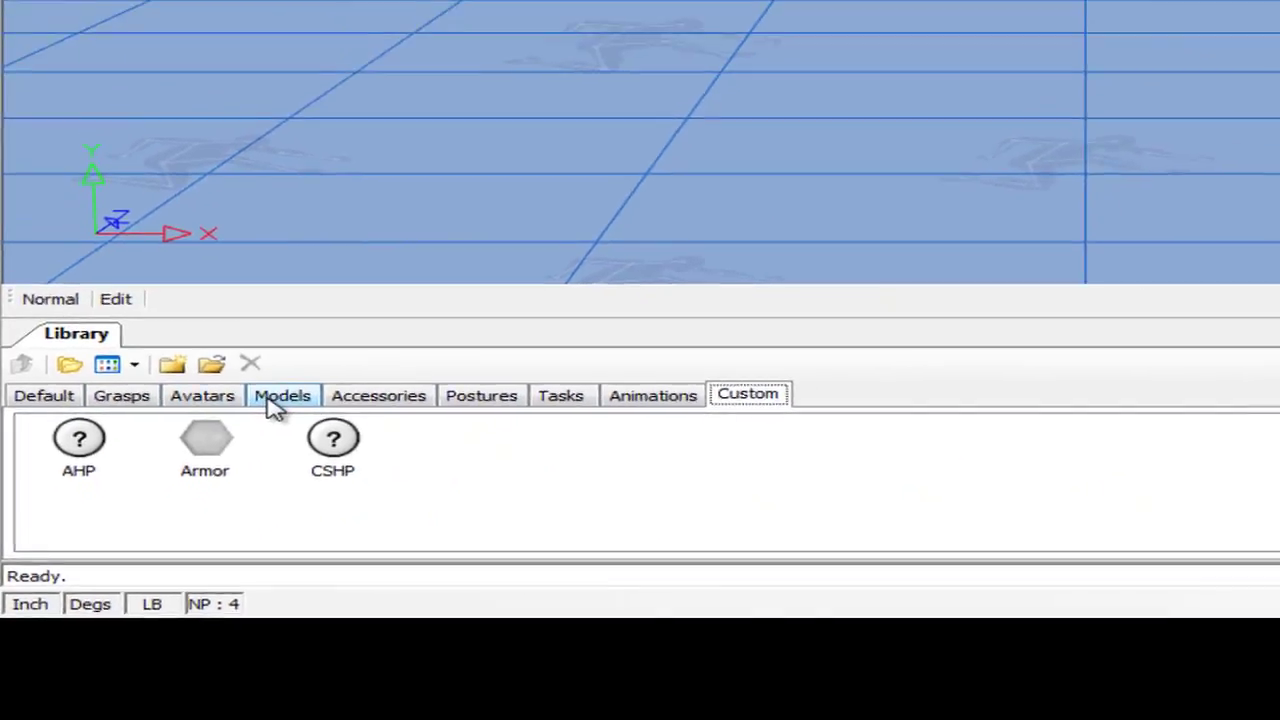
click(342, 330)
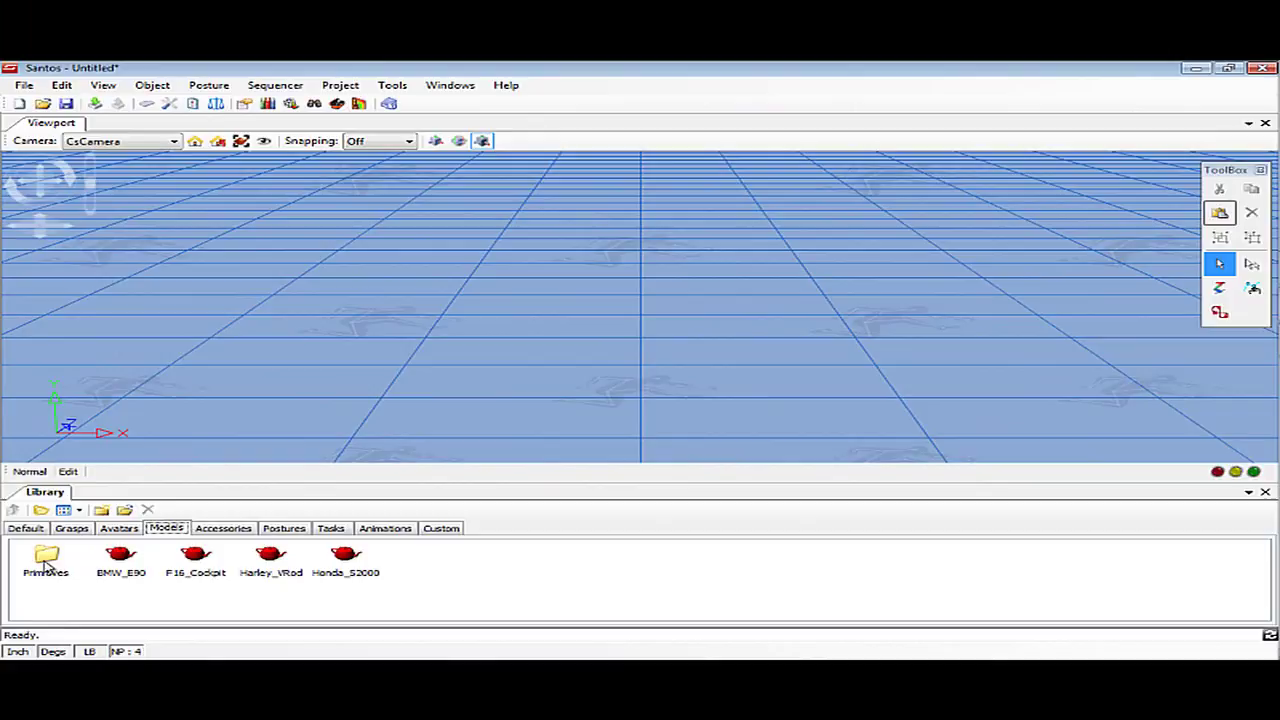
Open the Primitives folder and drag poly_cube into the scene near the grid centre
double_click(44, 562)
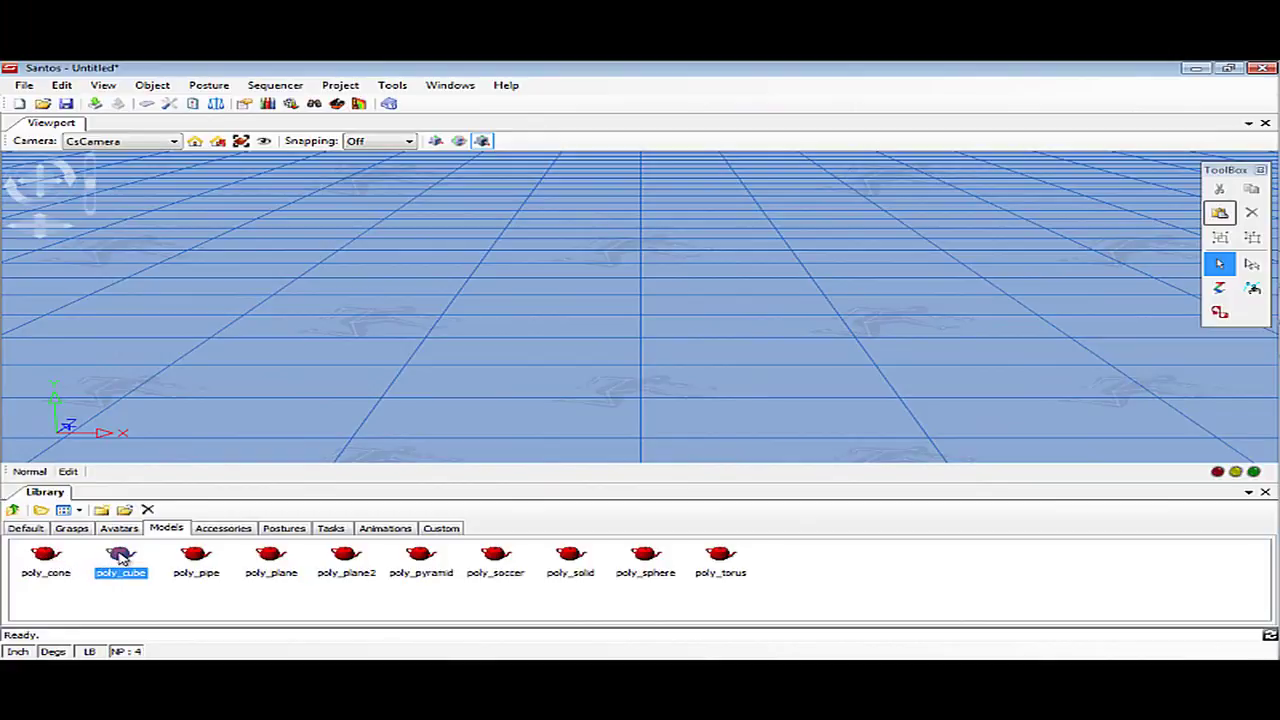
drag(119, 558, 597, 487)
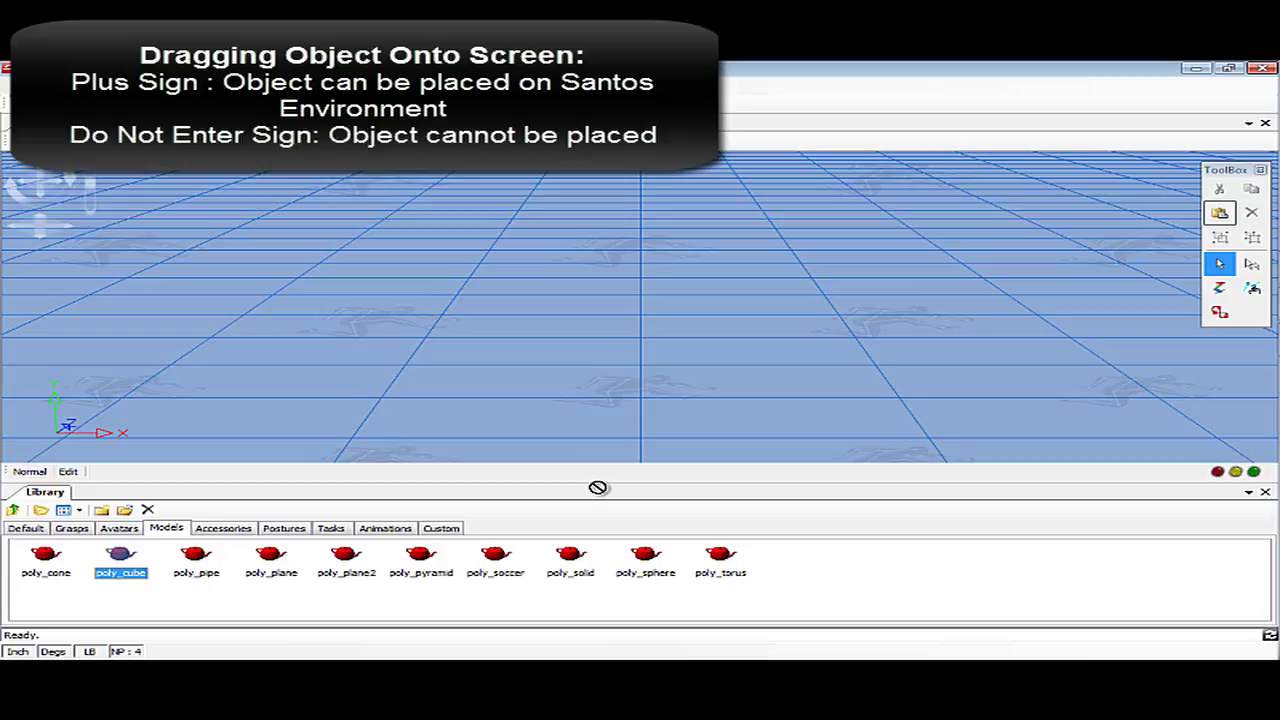
drag(597, 487, 610, 316)
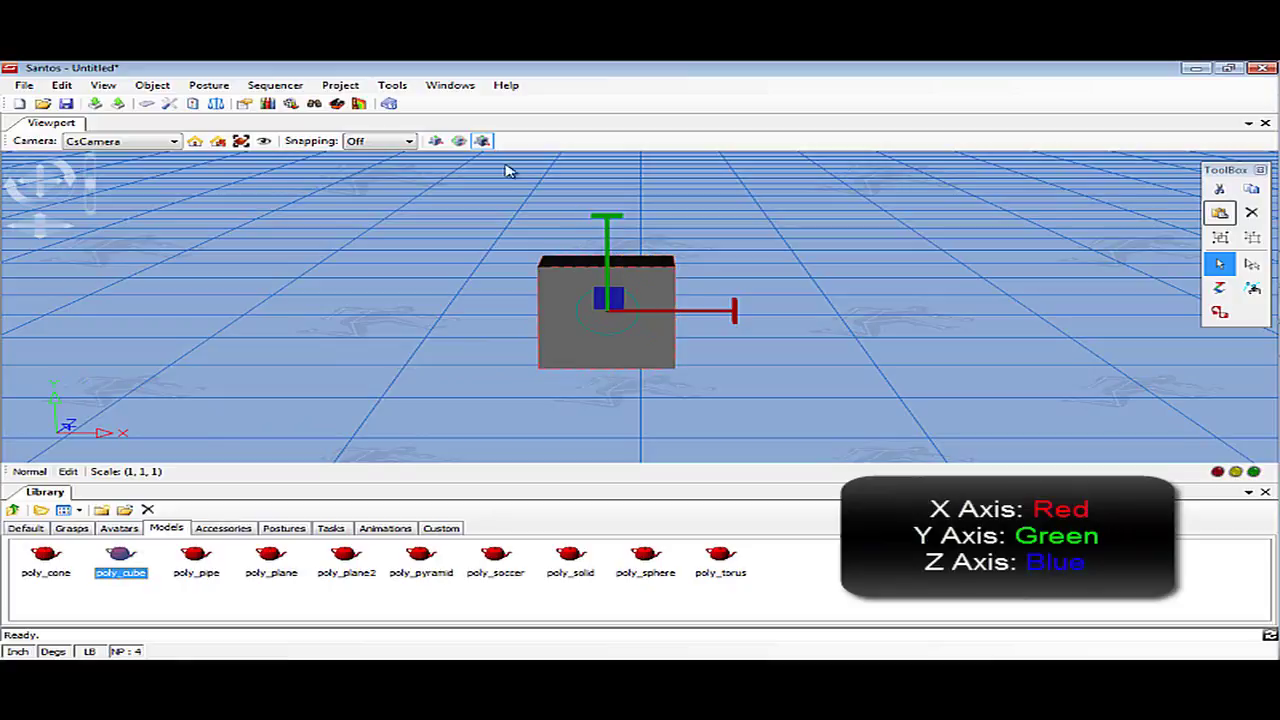
Drag the poly_cube along X, Y and Z with the Translate widget to (-7.6997, 29.4178, -7.7855)
click(438, 142)
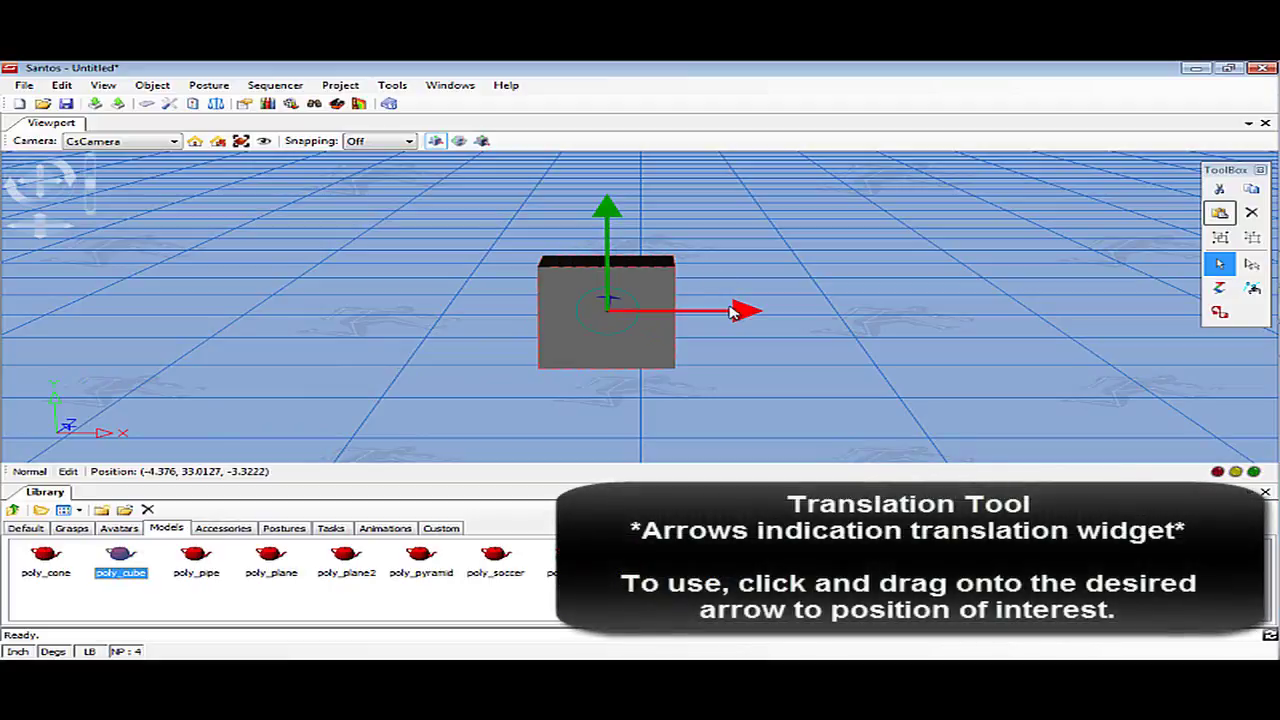
drag(737, 314, 706, 330)
drag(611, 236, 598, 271)
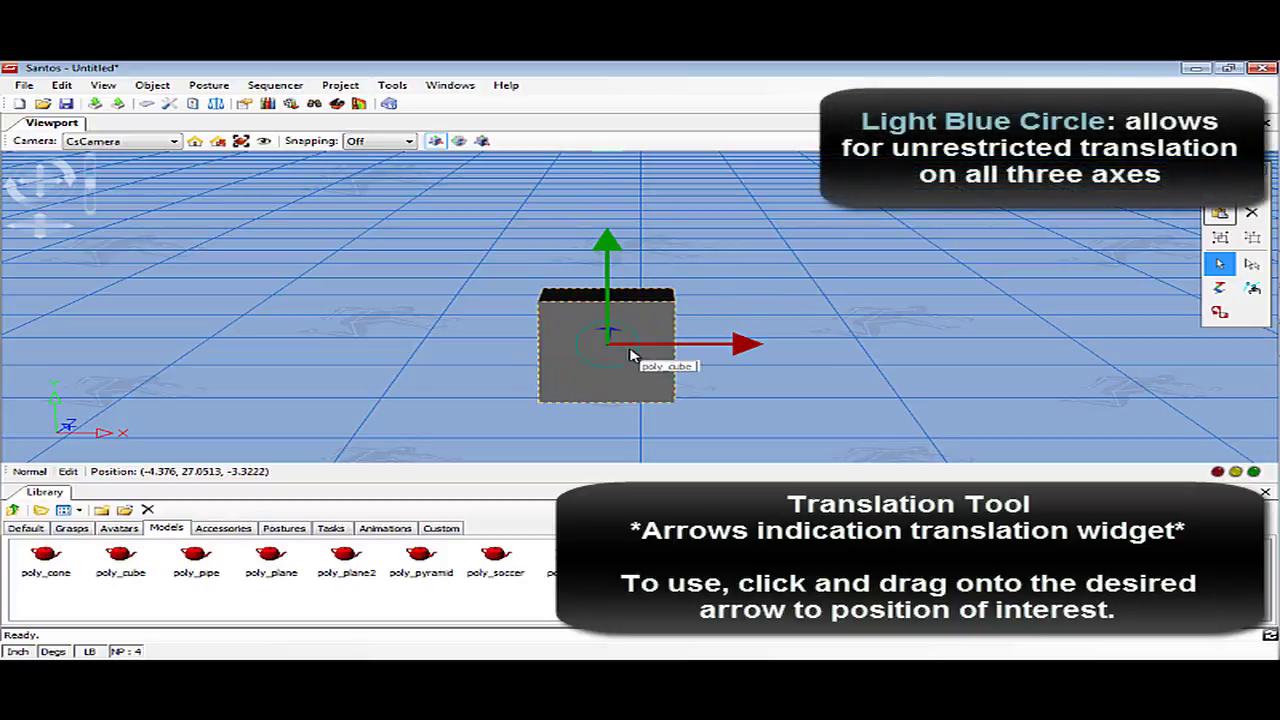
drag(630, 355, 547, 370)
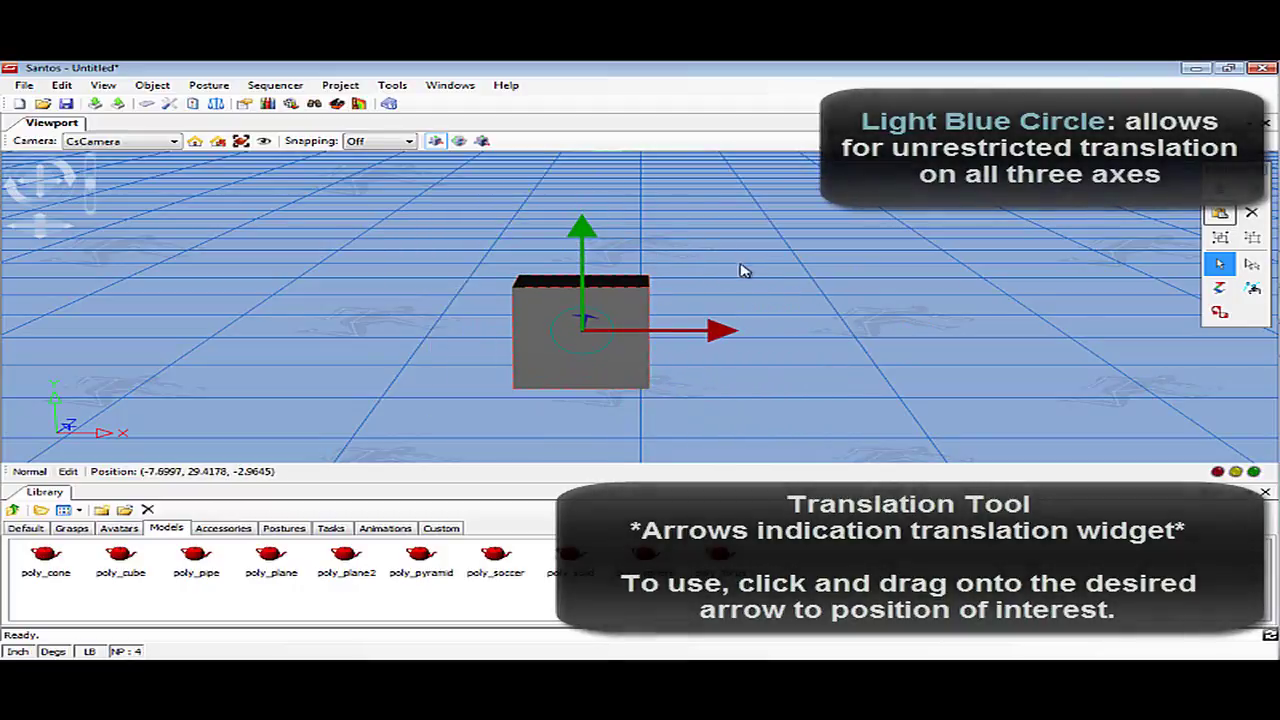
middle_drag(745, 271, 671, 337)
drag(766, 290, 694, 317)
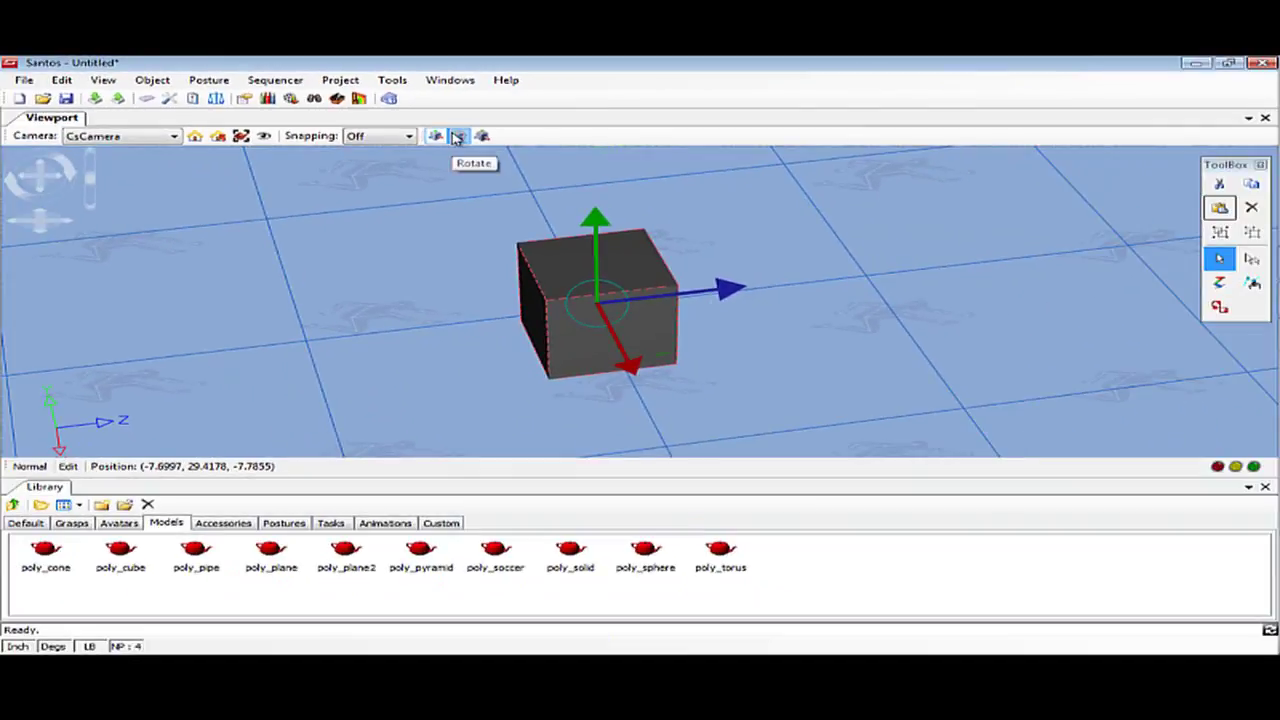
Rotate the poly_cube about its vertical and X axes to (-34.2586, 47.4384, 0.0075)
click(615, 307)
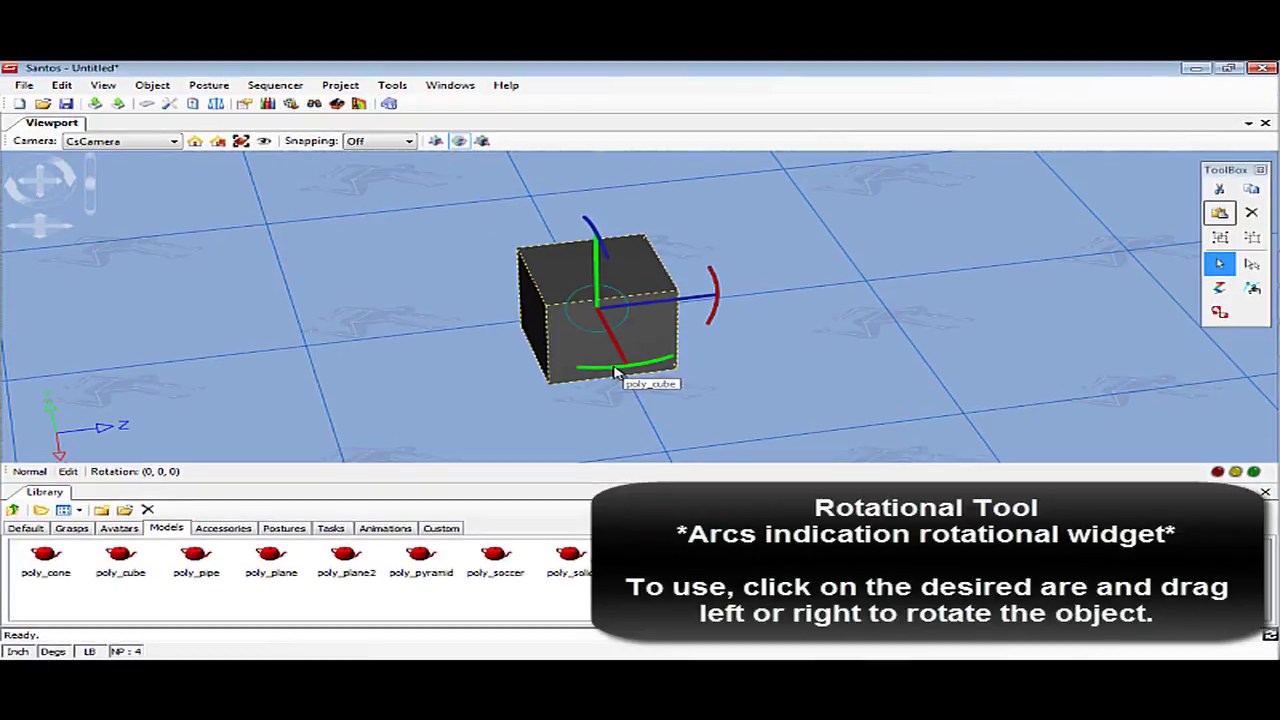
drag(615, 372, 507, 377)
drag(697, 360, 698, 313)
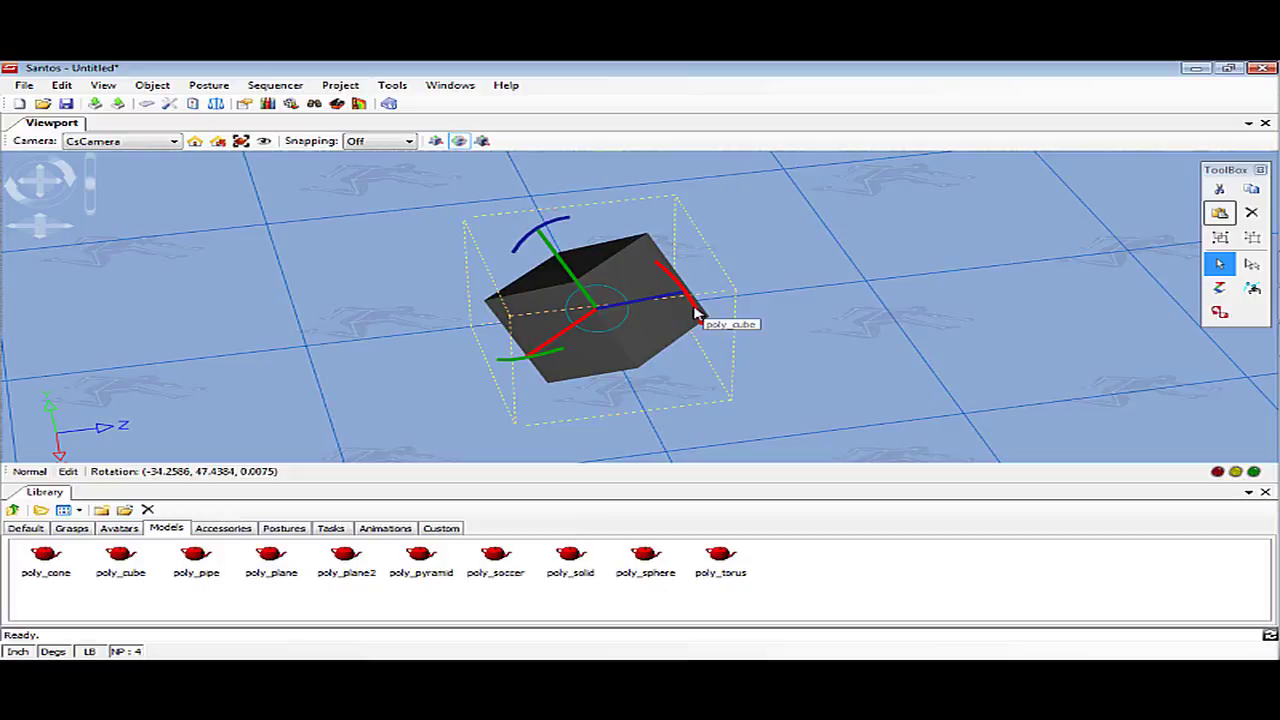
Resize the poly_cube along Y, Z and X with the Scale handles to (0.8261, 0.7579, 0.9615)
click(483, 142)
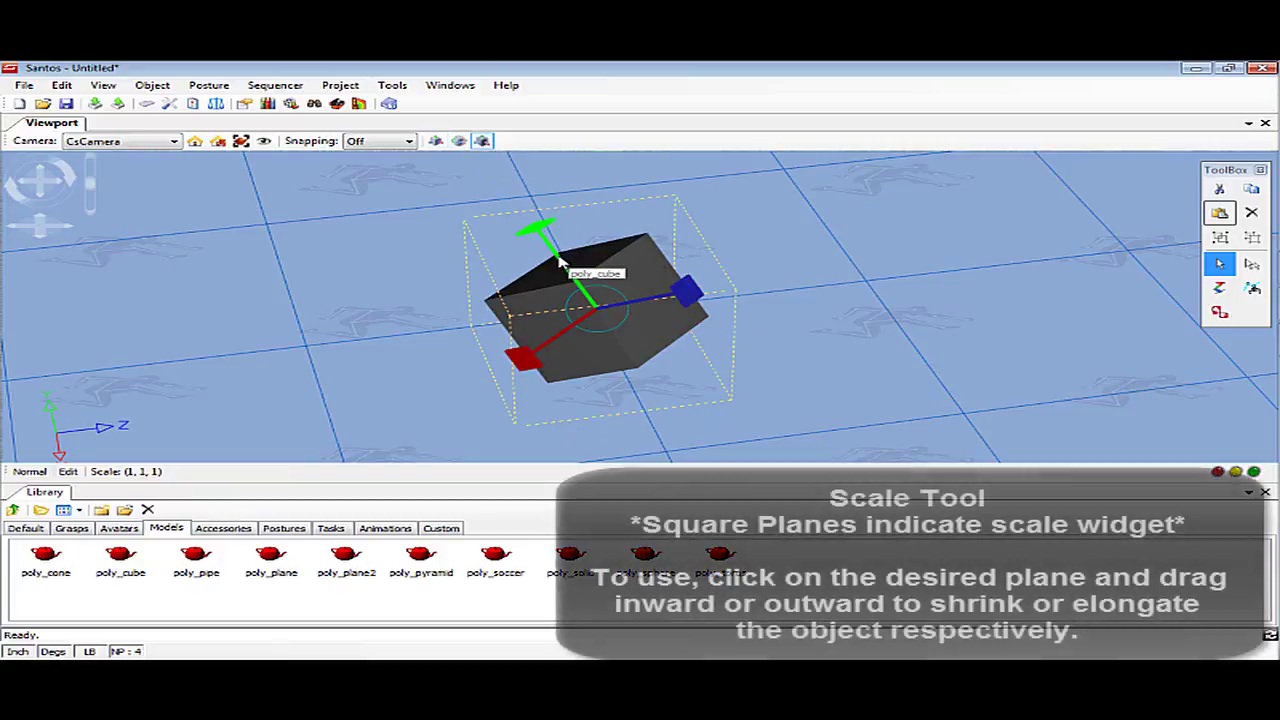
mouse_move(558, 262)
mouse_down()
mouse_move(534, 220)
mouse_move(540, 270)
mouse_up()
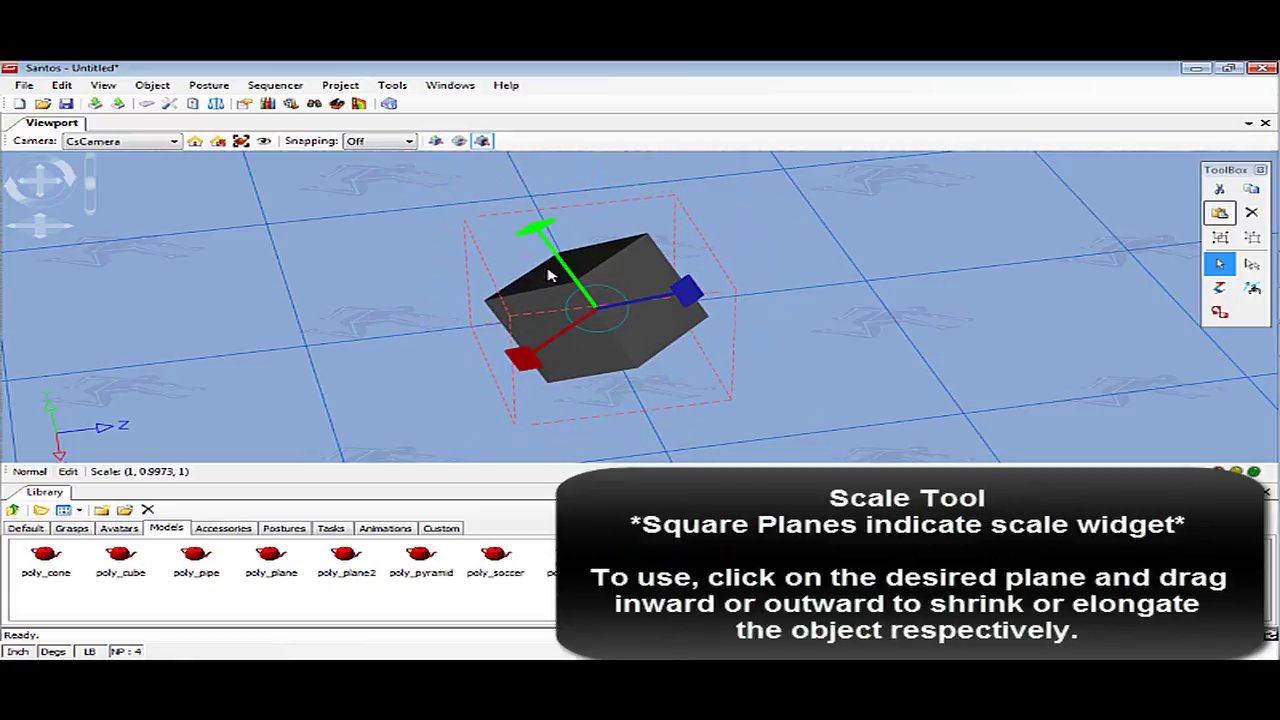
mouse_move(686, 291)
mouse_down()
mouse_move(753, 302)
mouse_move(686, 294)
mouse_up()
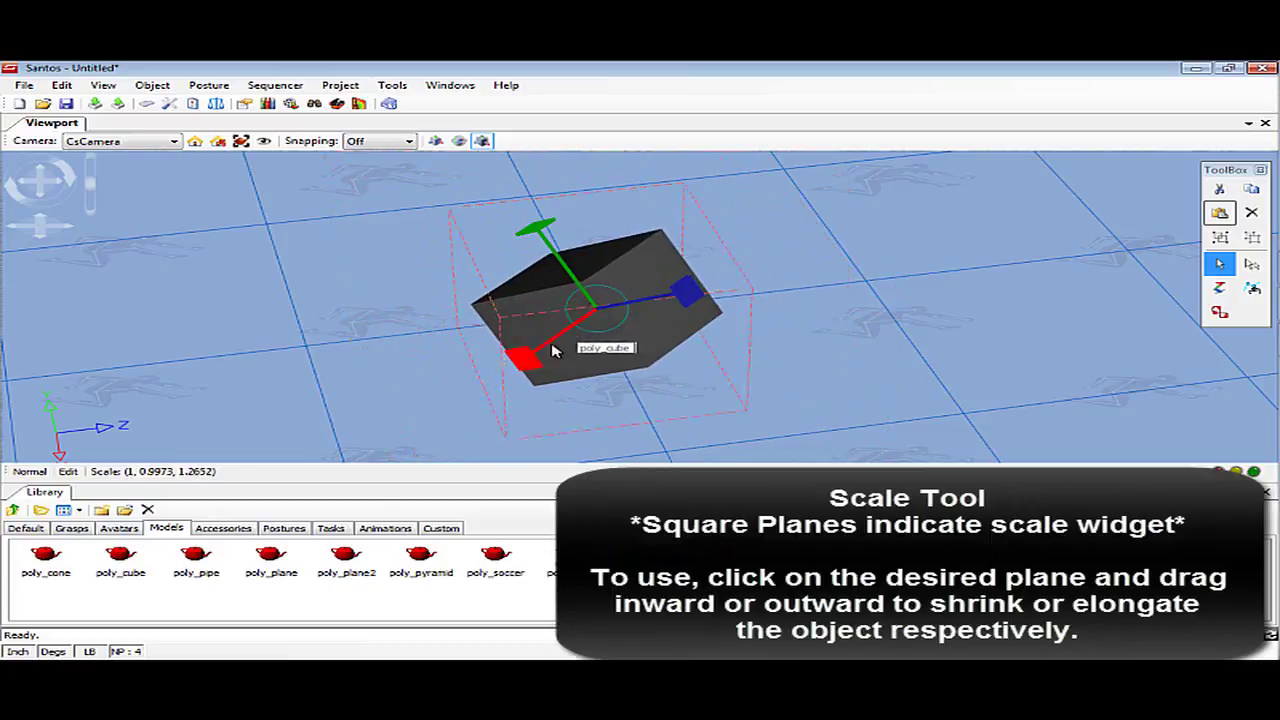
mouse_move(555, 350)
mouse_down()
mouse_move(488, 408)
mouse_move(558, 330)
mouse_up()
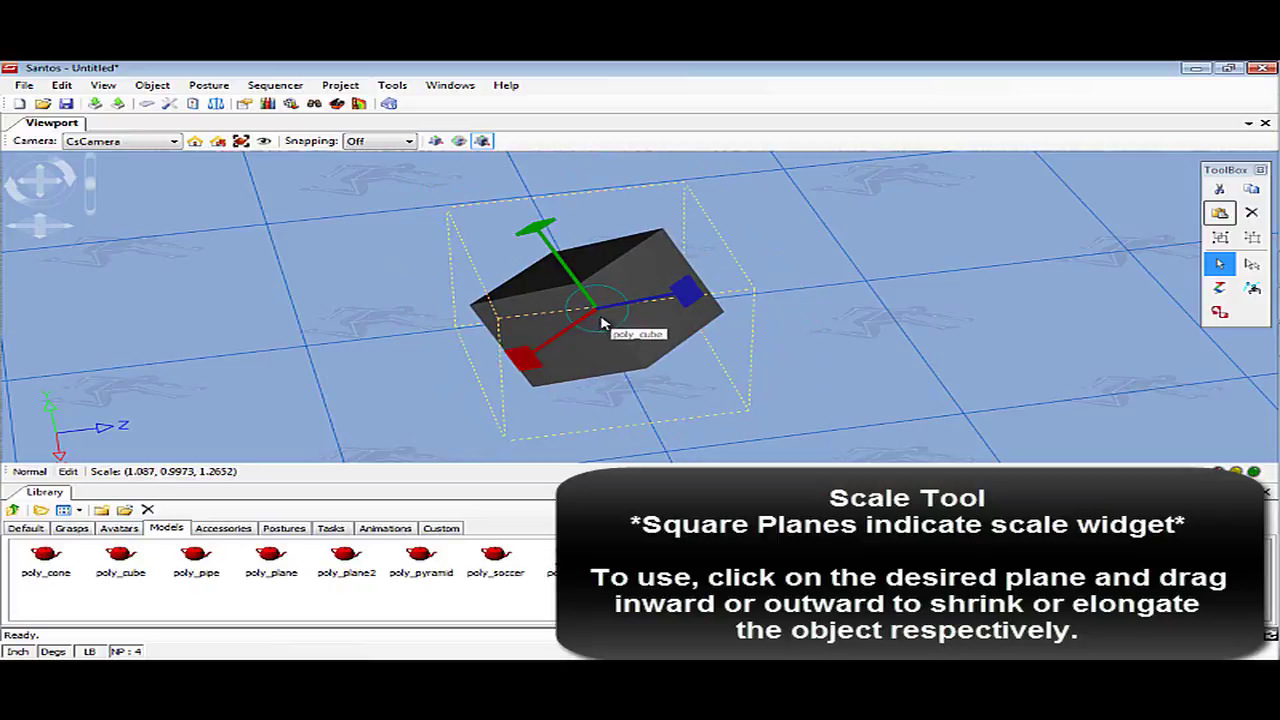
mouse_move(589, 321)
mouse_down()
mouse_move(660, 377)
mouse_move(589, 297)
mouse_move(523, 260)
mouse_move(578, 332)
mouse_up()
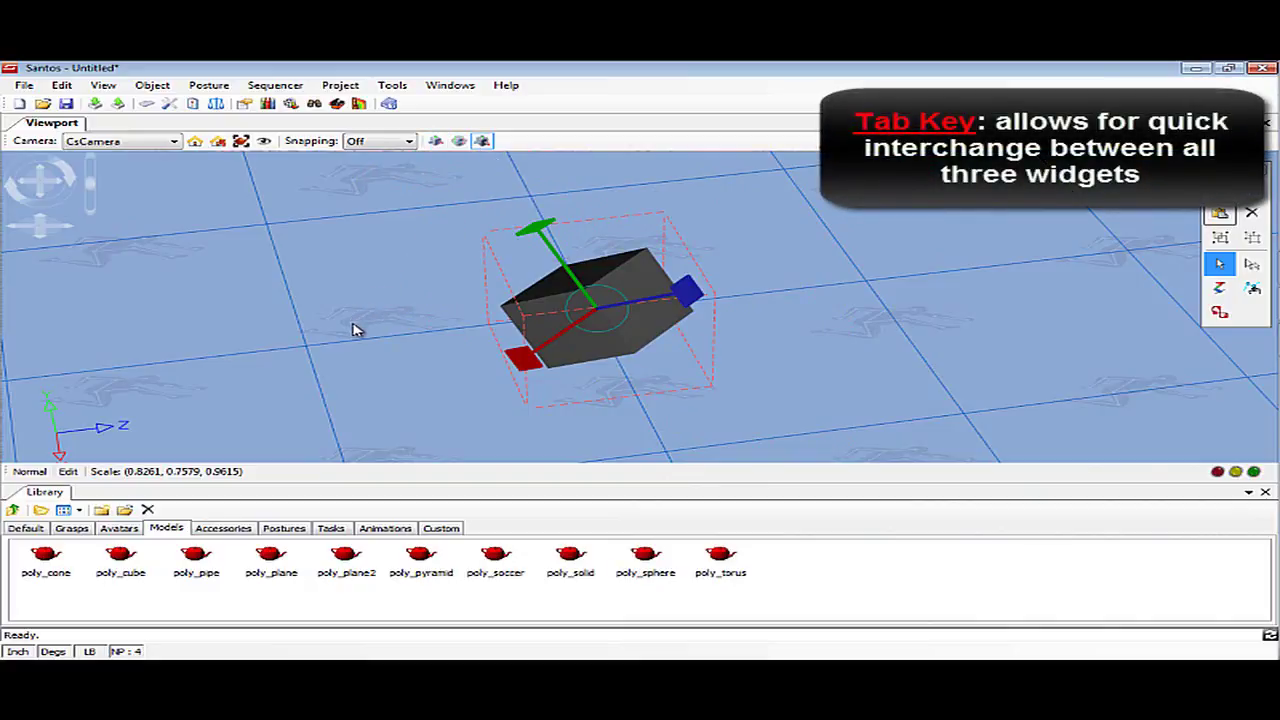
Cycle the manipulator with Tab from scale through rotate, ending on translate
key(Tab)
key(Tab)
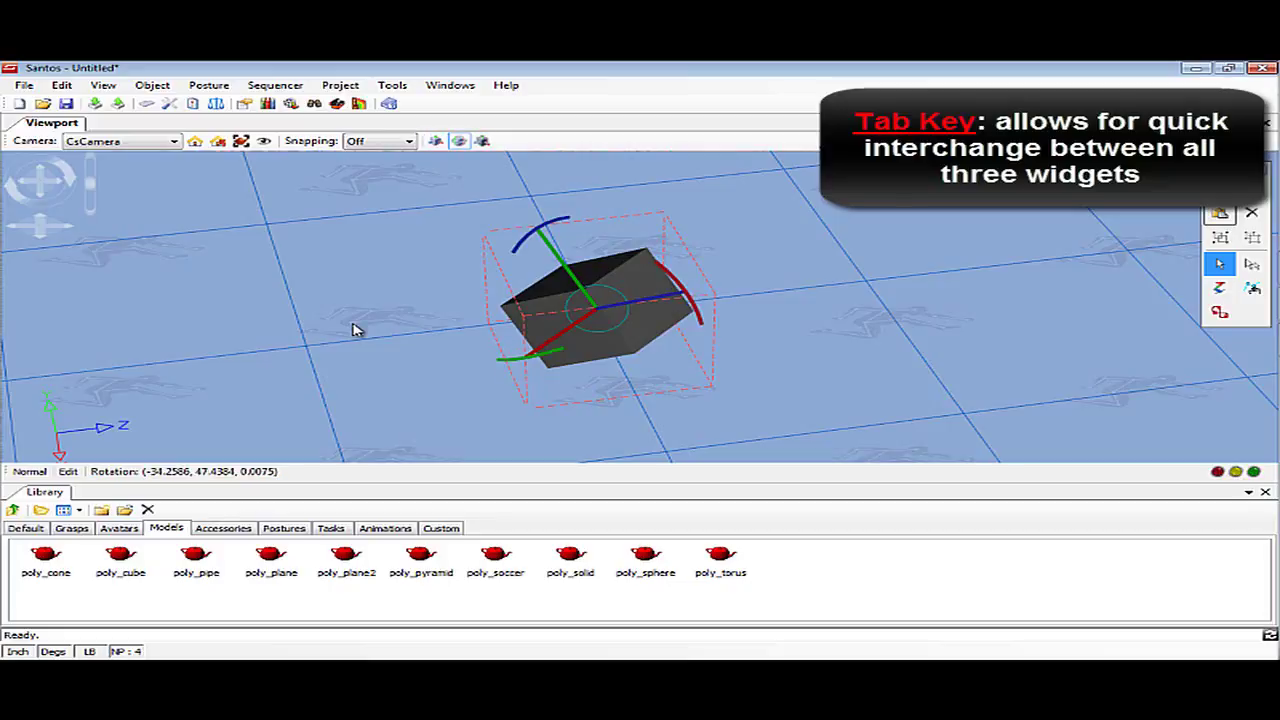
key(Tab)
key(Tab)
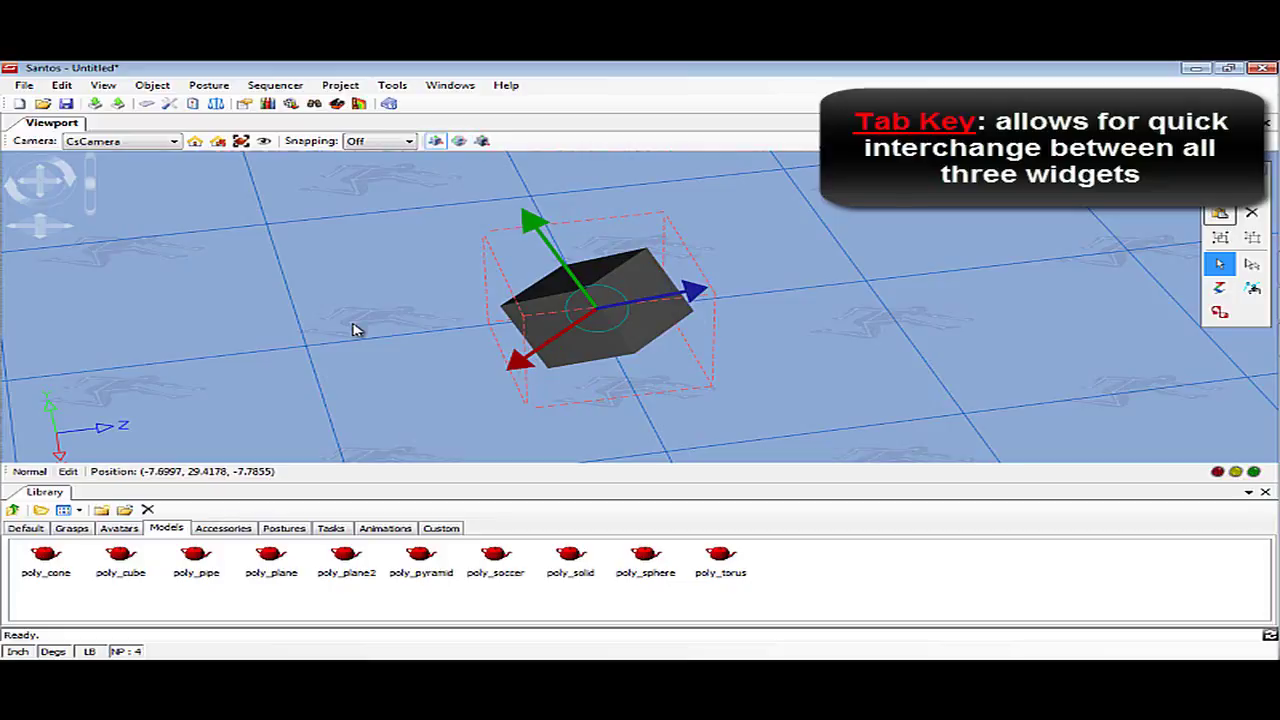
key(Tab)
key(Tab)
key(Tab)
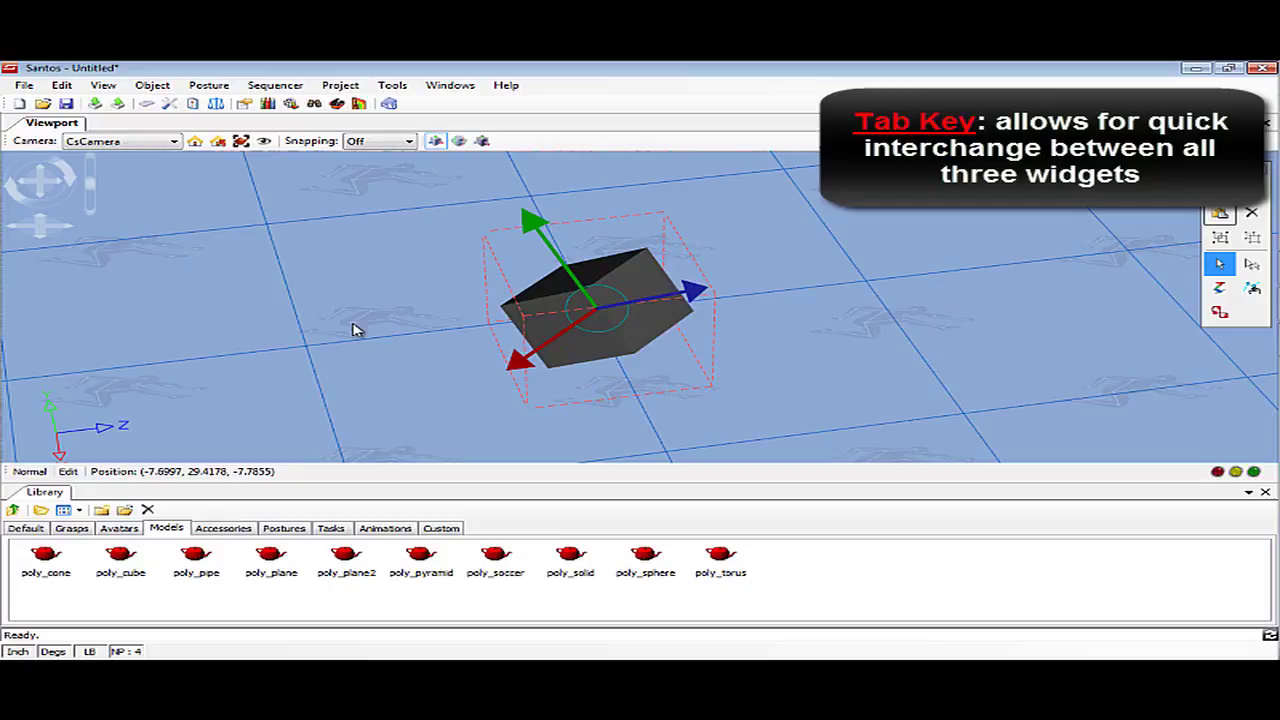